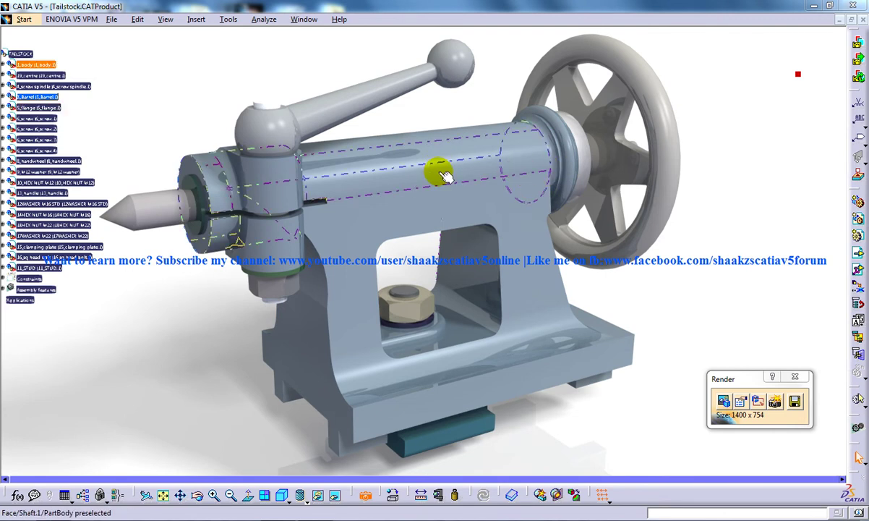
Restore normal shading and orbit the tailstock around the handwheel toward raised and side-on views.
{"action": "left_click", "coordinate": [798, 379]}
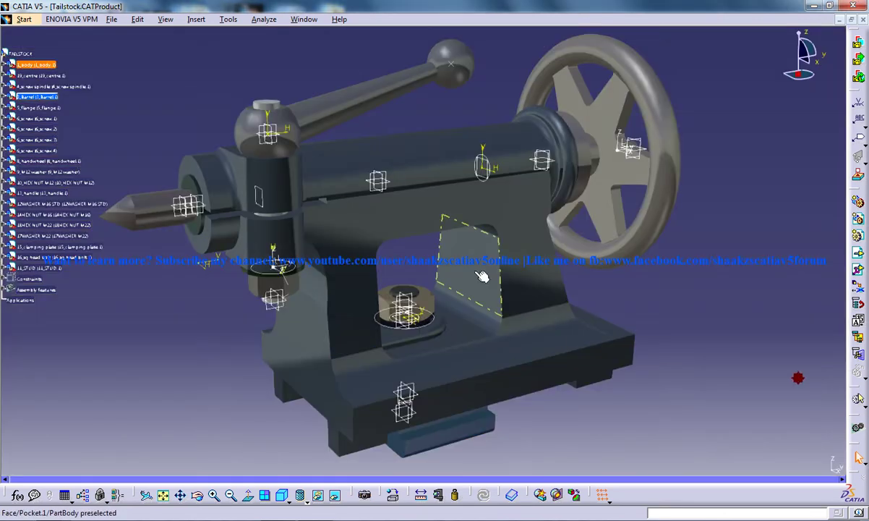
{"action": "middle_click_drag", "start_coordinate": [496, 194], "coordinate": [516, 217]}
{"action": "middle_click_drag", "start_coordinate": [631, 228], "coordinate": [282, 204]}
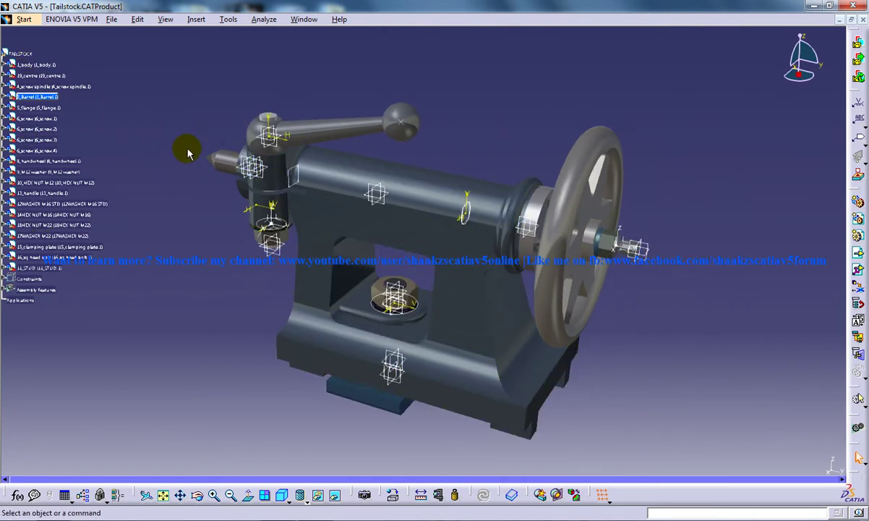
{"action": "middle_click_drag", "start_coordinate": [238, 228], "coordinate": [242, 130]}
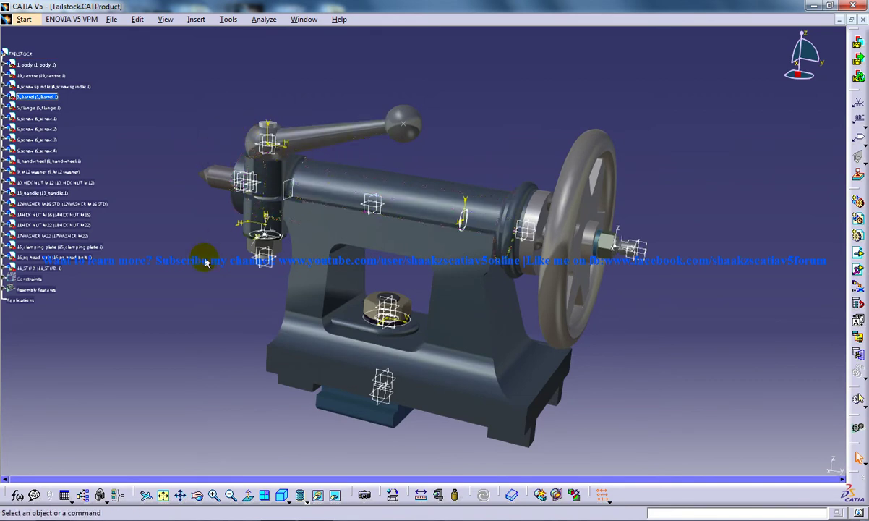
{"action": "middle_click_drag", "start_coordinate": [205, 252], "coordinate": [401, 219]}
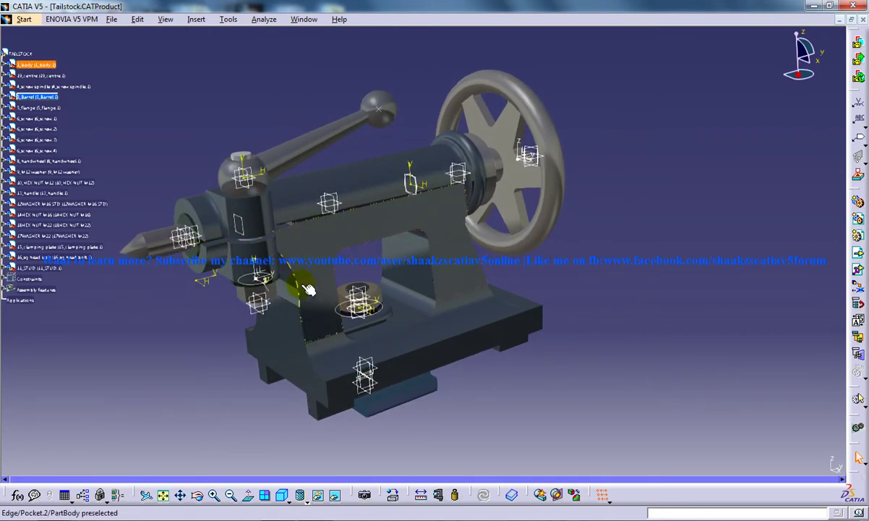
{"action": "middle_click_drag", "start_coordinate": [526, 302], "coordinate": [374, 255]}
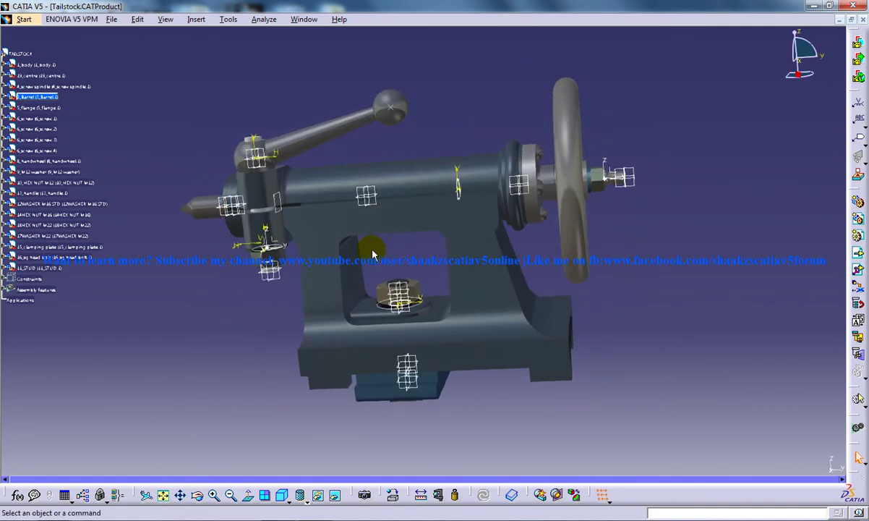
{"action": "middle_click_drag", "start_coordinate": [500, 237], "coordinate": [498, 247]}
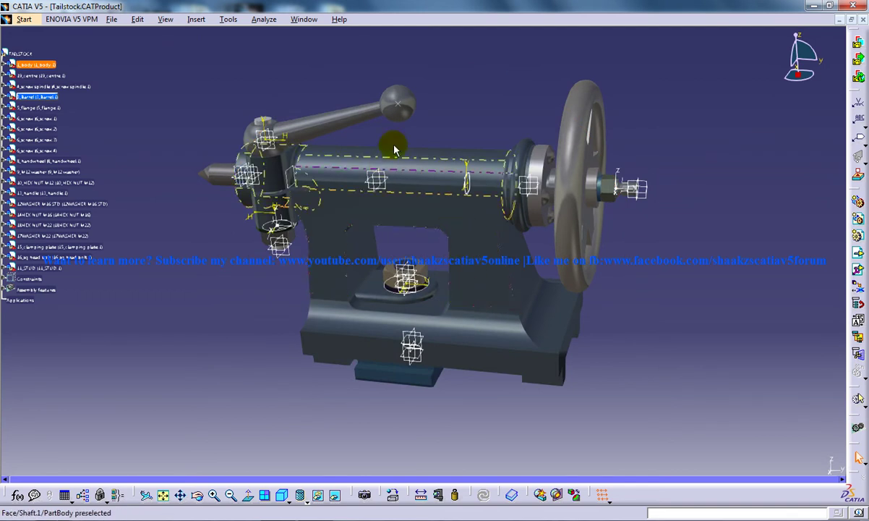
{"action": "middle_click_drag", "start_coordinate": [481, 243], "coordinate": [403, 383]}
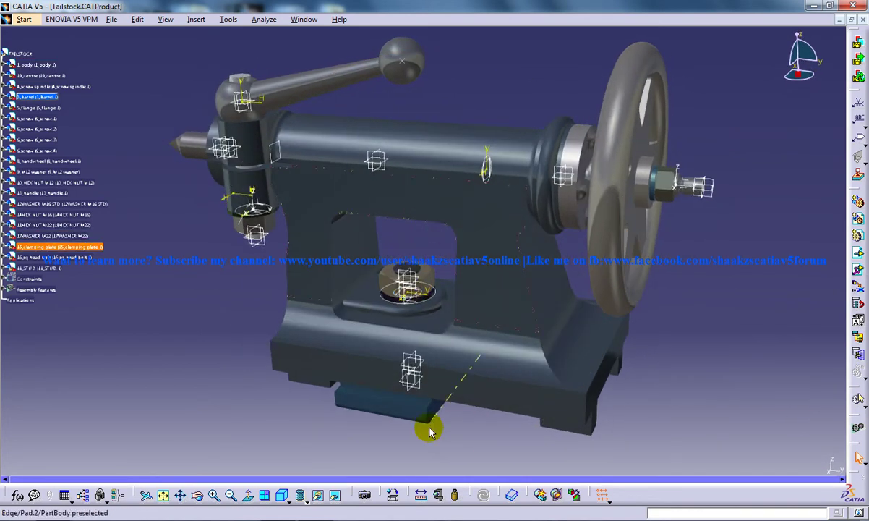
Show the tailstock in the Front view, then another standard side view, nudging the orbit slightly.
{"action": "left_click", "coordinate": [289, 504]}
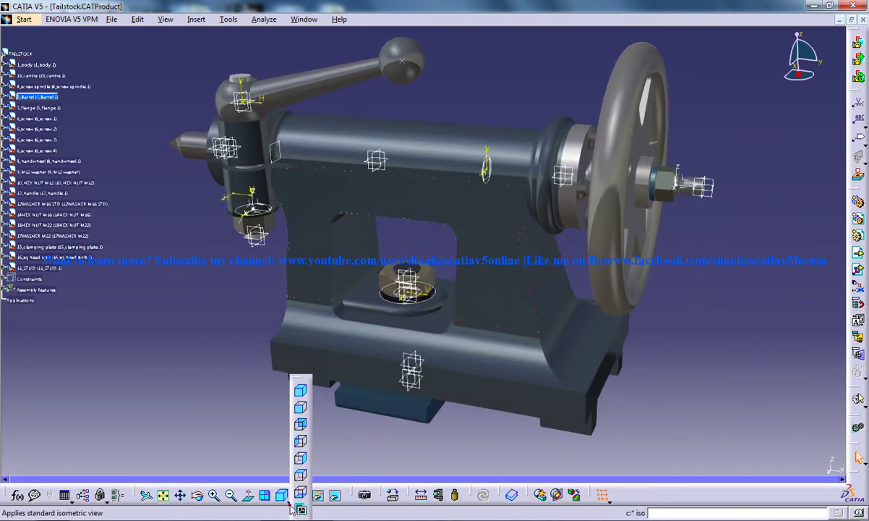
{"action": "left_click", "coordinate": [302, 410]}
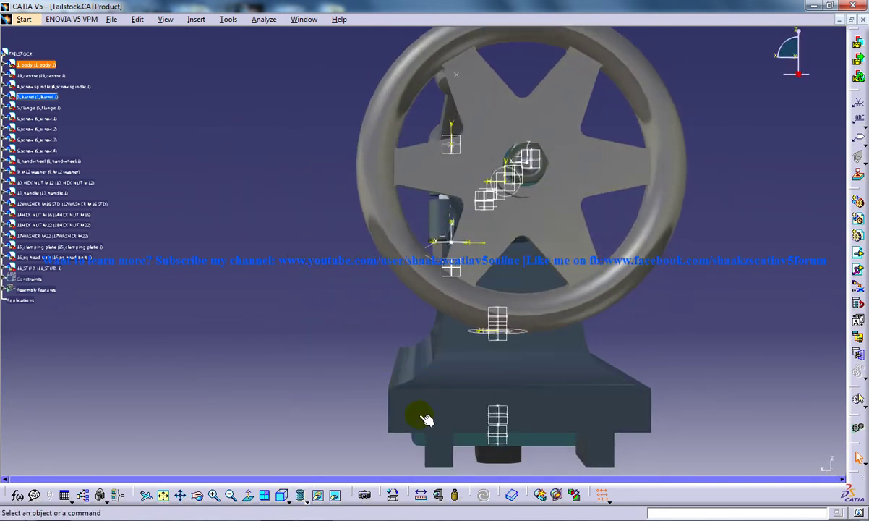
{"action": "left_click", "coordinate": [283, 495]}
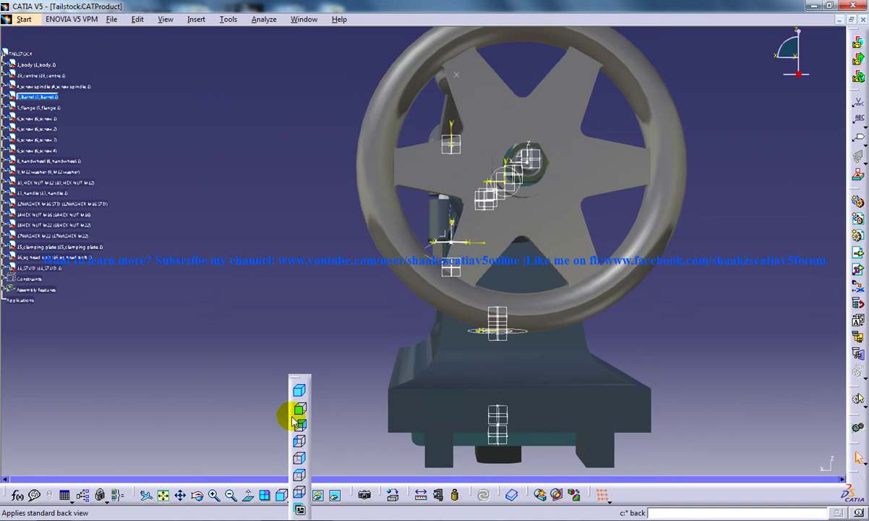
{"action": "left_click", "coordinate": [300, 475]}
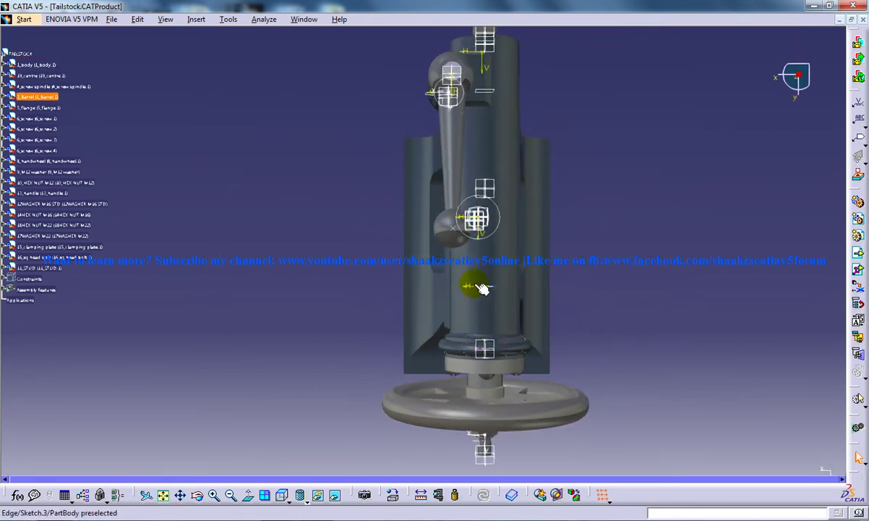
{"action": "middle_click_drag", "start_coordinate": [475, 287], "coordinate": [436, 310]}
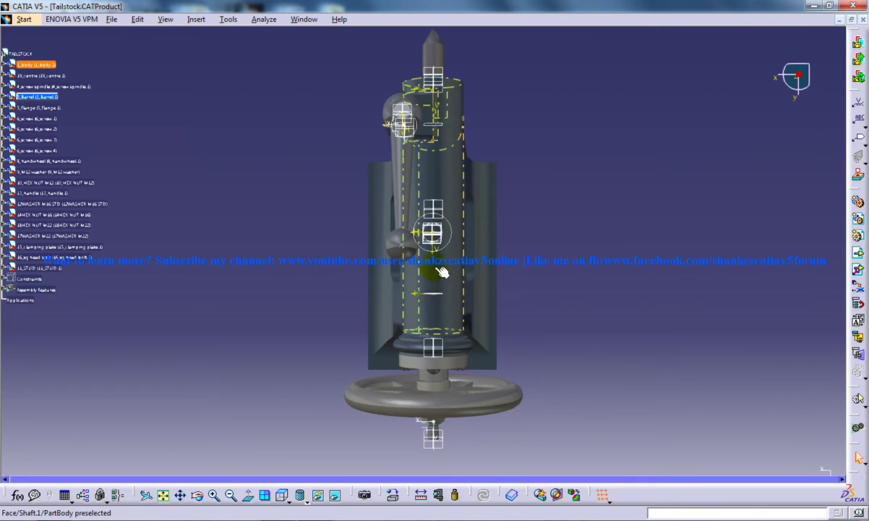
{"action": "middle_click_drag", "start_coordinate": [442, 272], "coordinate": [431, 301]}
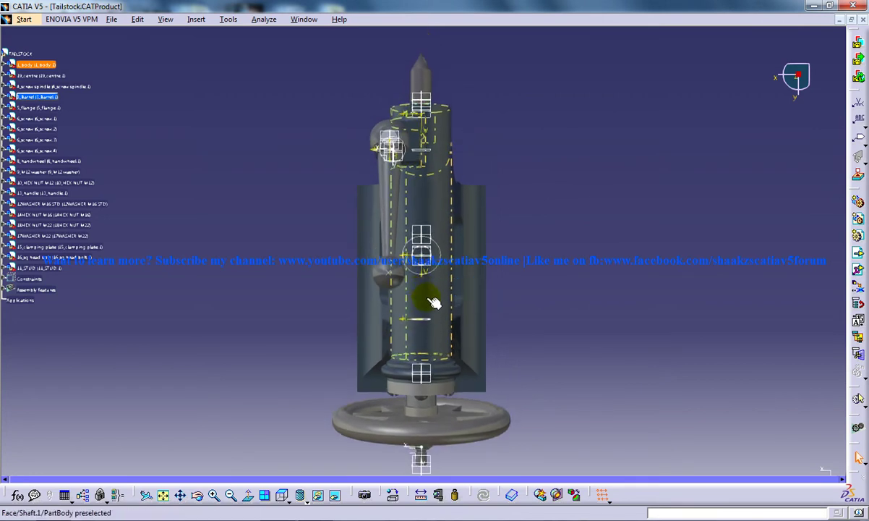
Return to the Front view, then step through the Right and Left standard views.
{"action": "left_click", "coordinate": [289, 501]}
{"action": "left_click", "coordinate": [302, 410]}
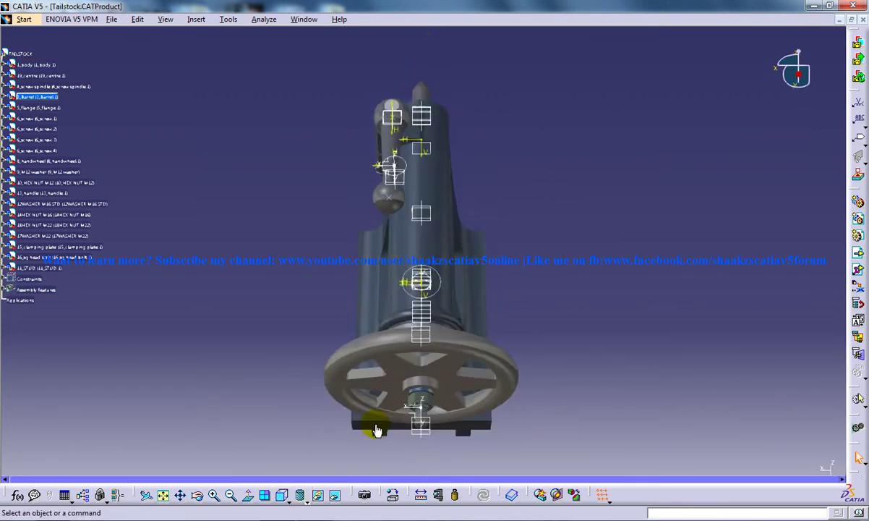
{"action": "left_click", "coordinate": [291, 501]}
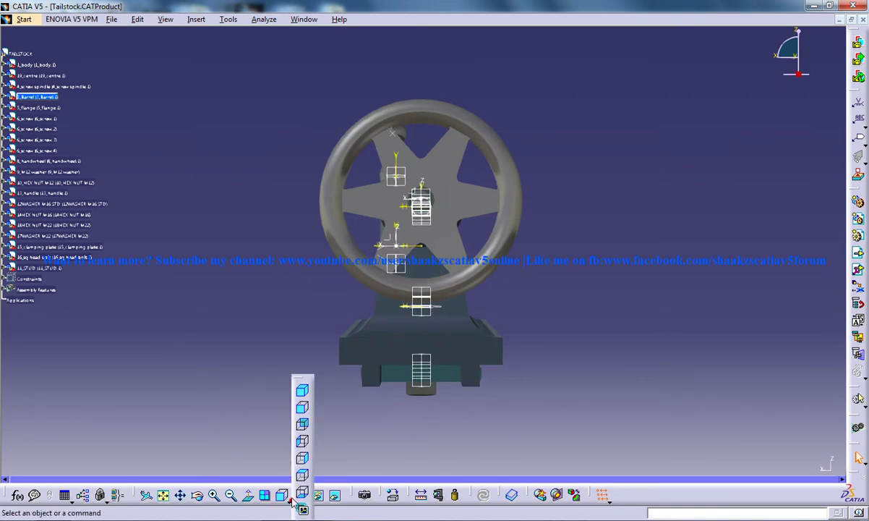
{"action": "left_click", "coordinate": [303, 460]}
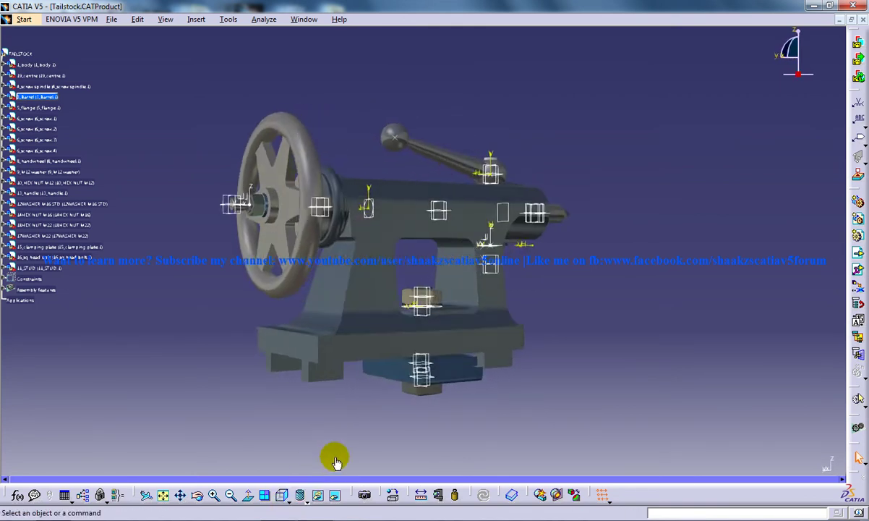
{"action": "left_click", "coordinate": [286, 501]}
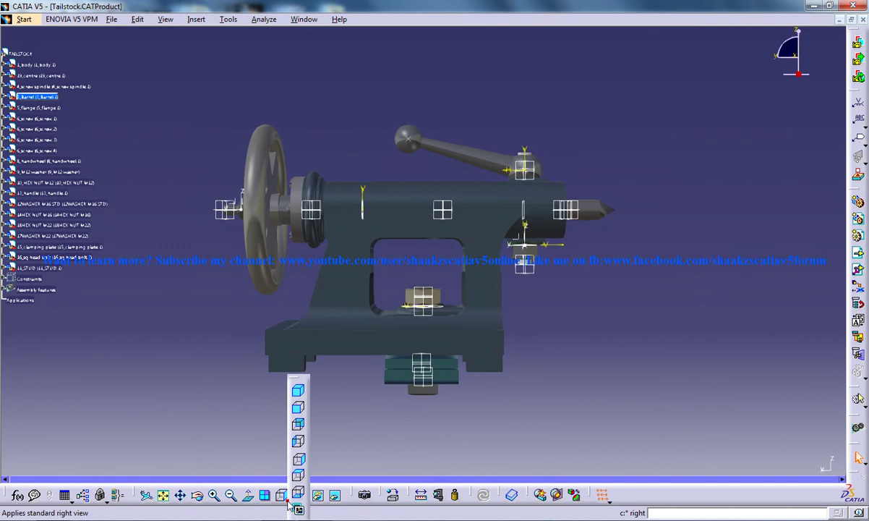
{"action": "left_click", "coordinate": [298, 442]}
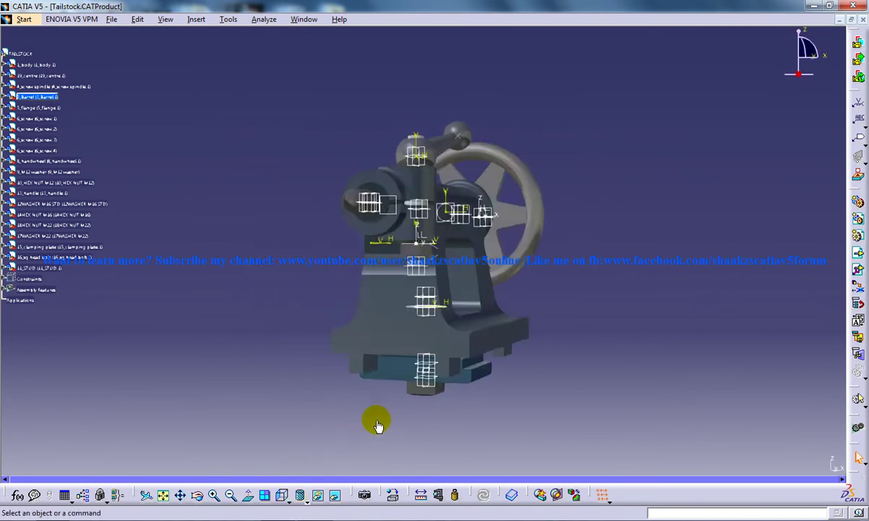
{"action": "middle_click_drag", "start_coordinate": [443, 399], "coordinate": [408, 331]}
Dismiss the part's context menu and rotate the tailstock for a lower, frontal view of the body casting.
{"action": "right_click", "coordinate": [381, 348]}
{"action": "key", "text": "Escape"}
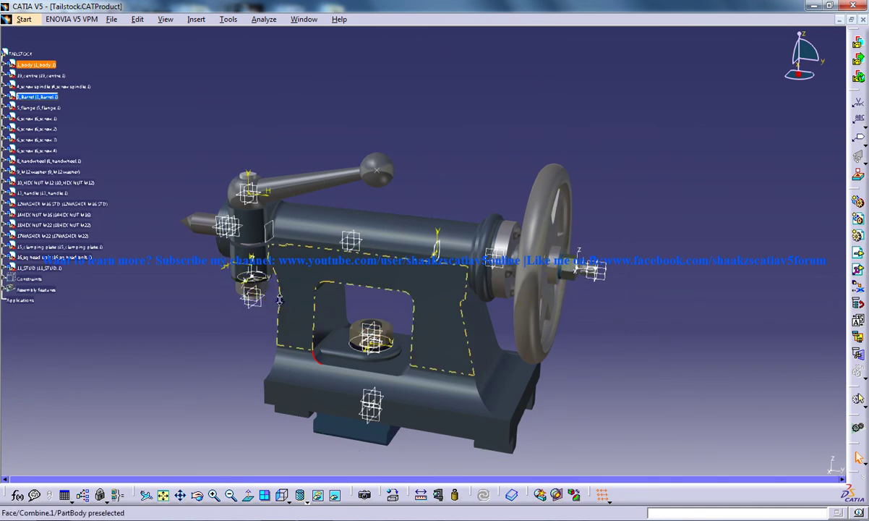
{"action": "middle_click_drag", "start_coordinate": [280, 303], "coordinate": [295, 210]}
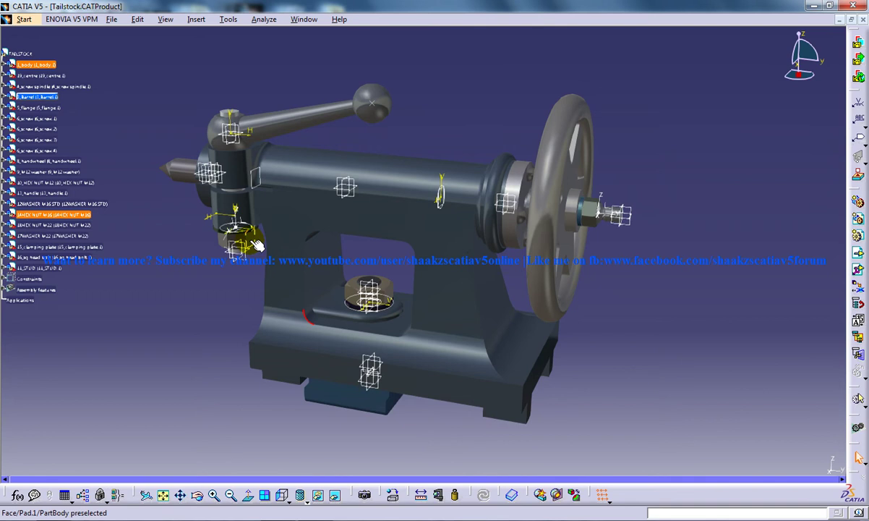
{"action": "left_click", "coordinate": [386, 150]}
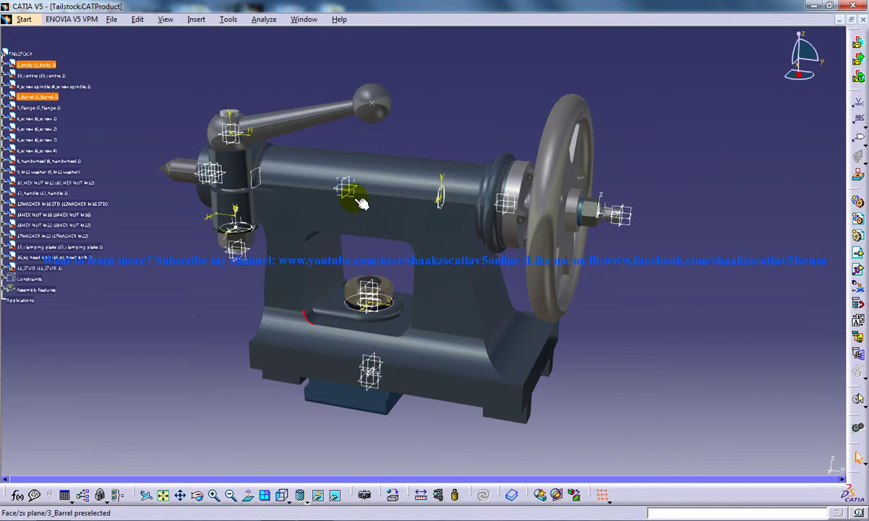
{"action": "middle_click_drag", "start_coordinate": [398, 174], "coordinate": [382, 247]}
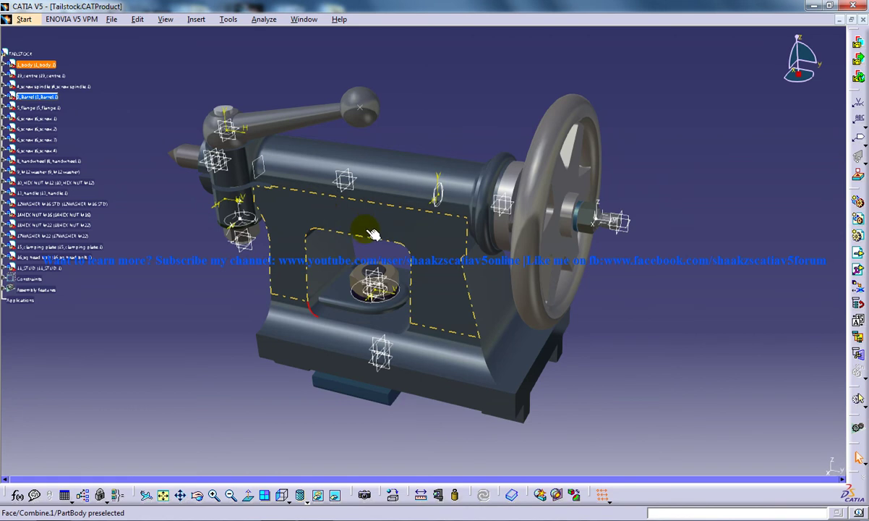
Orbit the tailstock to inspect the barrel, handwheel, flange and M22 nut, ending on a three-quarter view.
{"action": "middle_click_drag", "start_coordinate": [373, 234], "coordinate": [384, 279]}
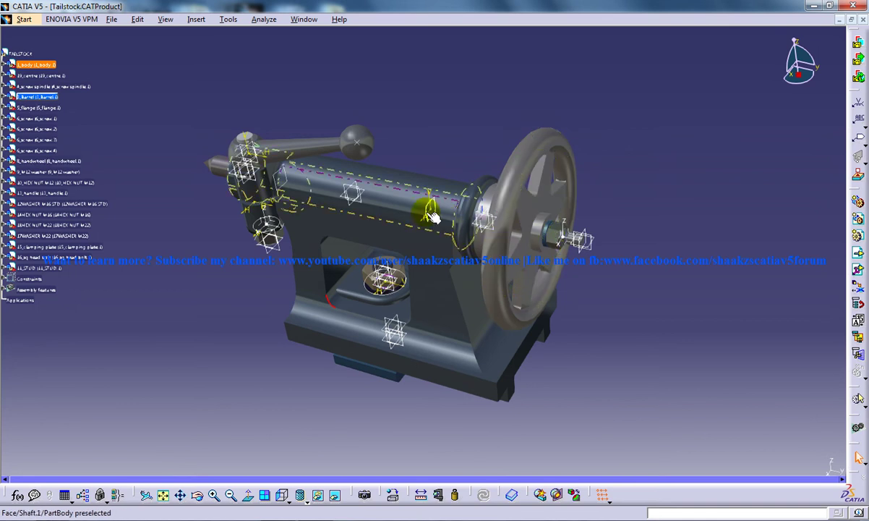
{"action": "middle_click_drag", "start_coordinate": [373, 284], "coordinate": [390, 269]}
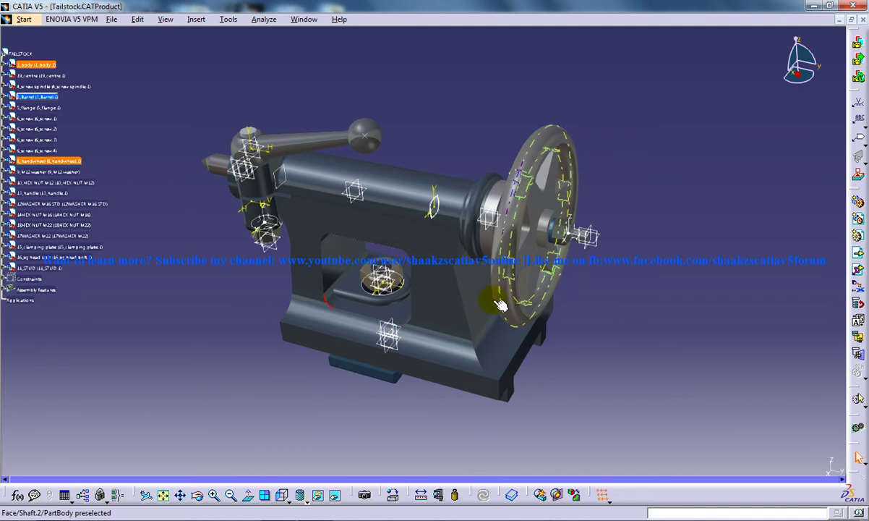
{"action": "left_click", "coordinate": [594, 287]}
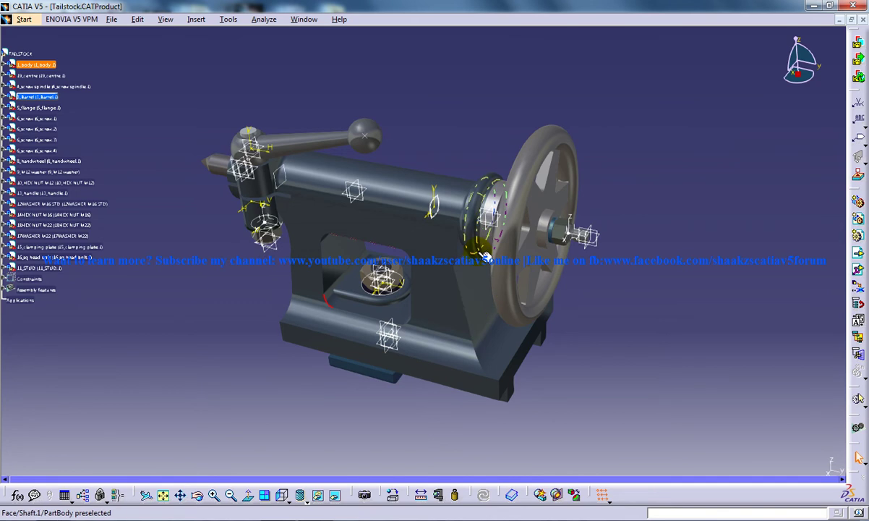
{"action": "middle_click_drag", "start_coordinate": [456, 274], "coordinate": [374, 219]}
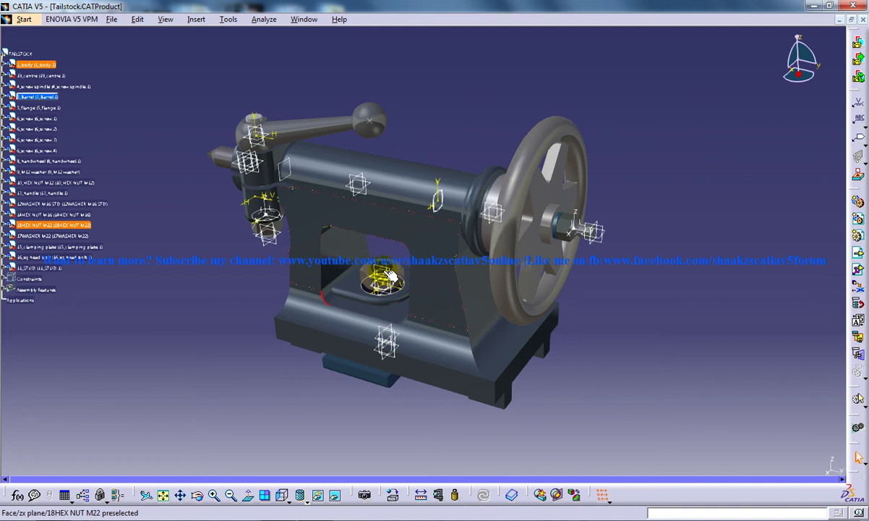
{"action": "middle_click_drag", "start_coordinate": [354, 276], "coordinate": [376, 279]}
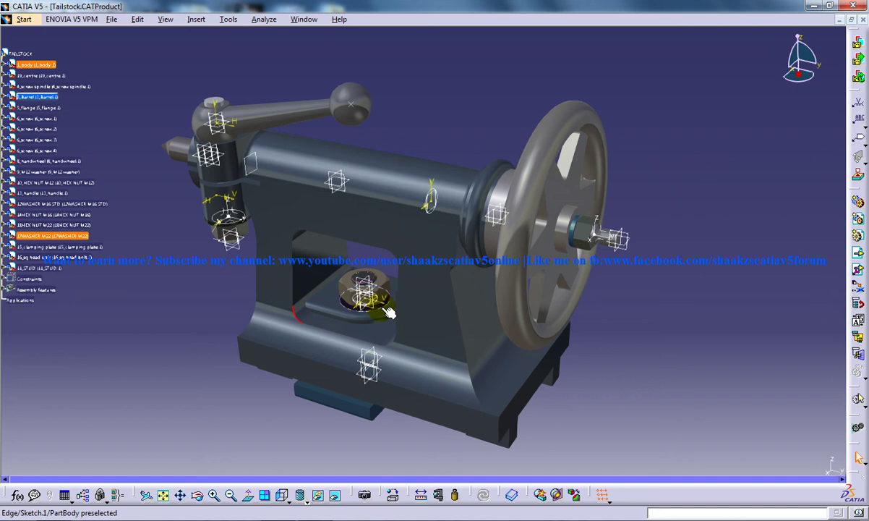
Orbit past the M22 washer, handwheel and M12 end nut to a top-down view with the handle level.
{"action": "middle_click_drag", "start_coordinate": [387, 304], "coordinate": [400, 287]}
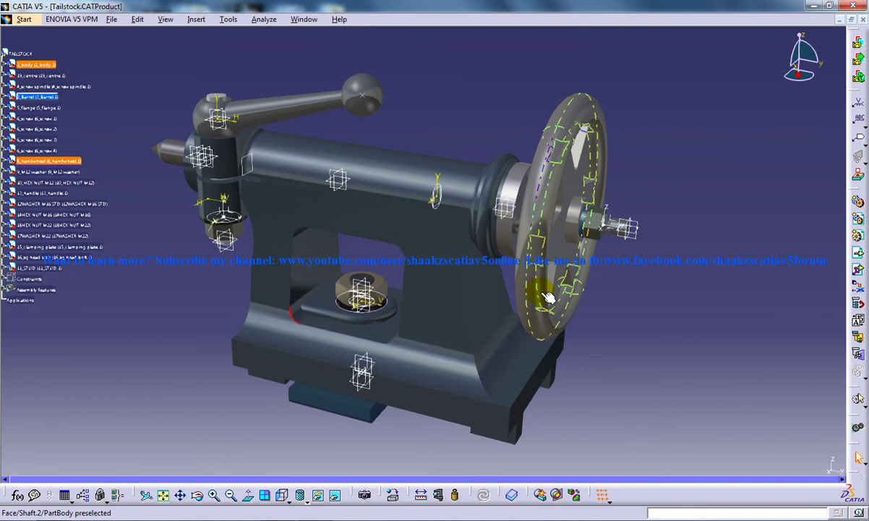
{"action": "middle_click_drag", "start_coordinate": [539, 286], "coordinate": [494, 338]}
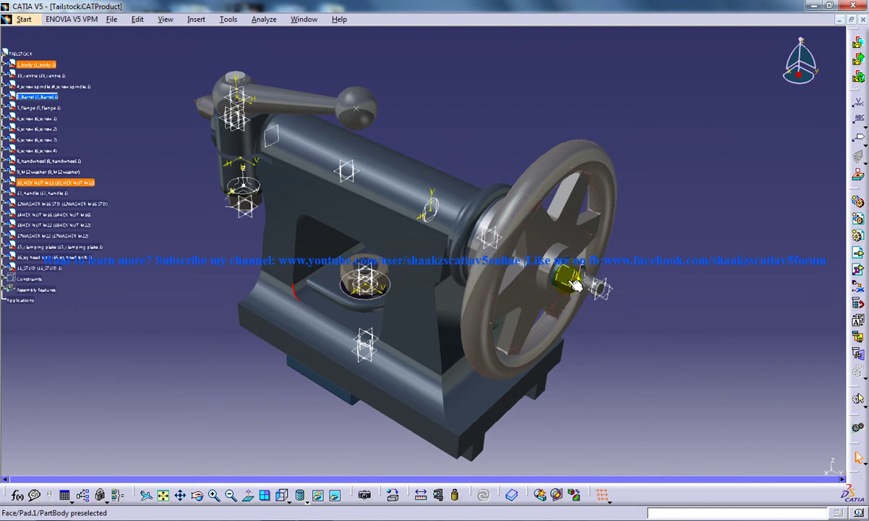
{"action": "middle_click_drag", "start_coordinate": [213, 243], "coordinate": [179, 242]}
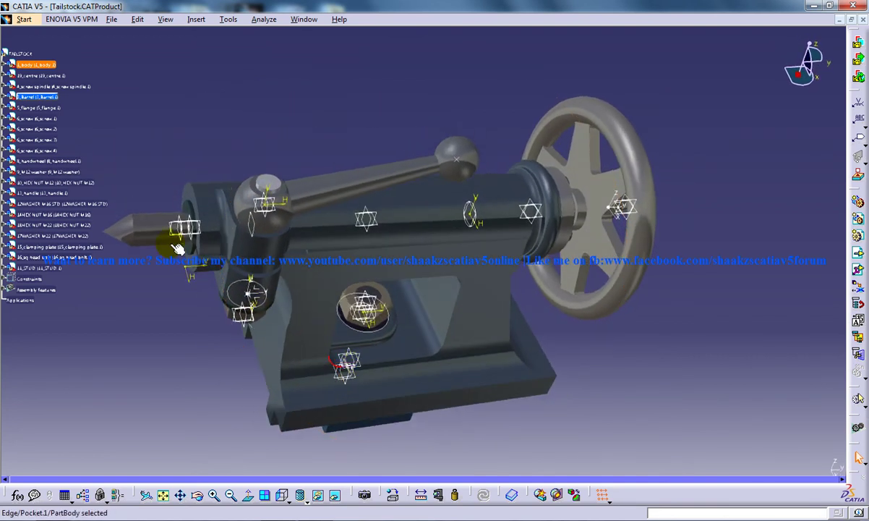
{"action": "middle_click_drag", "start_coordinate": [405, 244], "coordinate": [103, 272]}
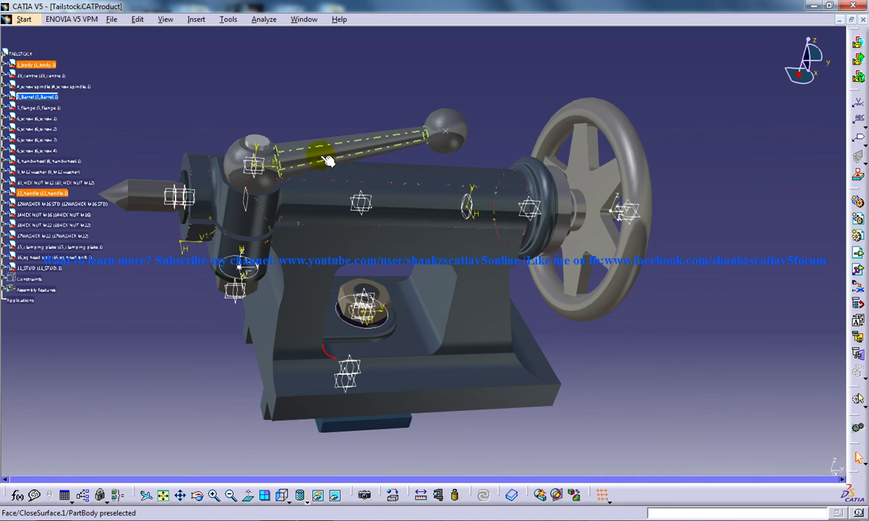
{"action": "middle_click_drag", "start_coordinate": [321, 243], "coordinate": [477, 231]}
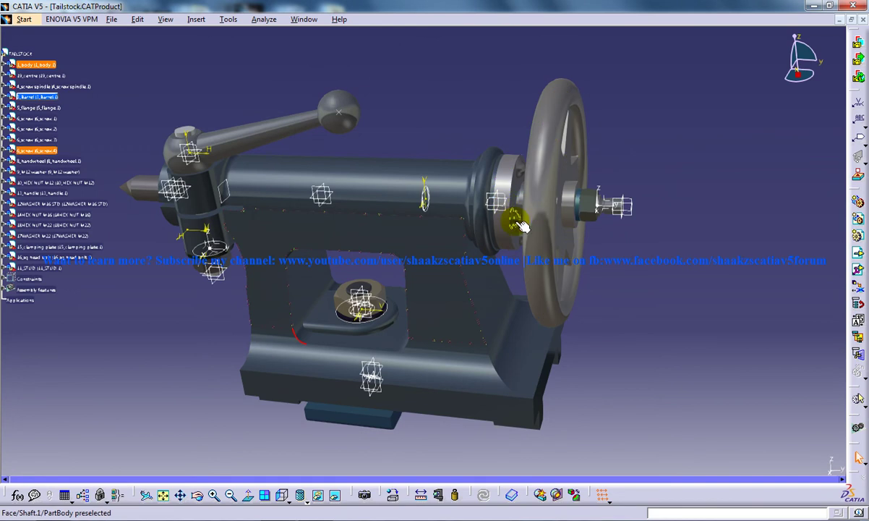
Rotate the assembly to show the flange, the barrel and the base clamping nut in turn.
{"action": "mouse_move", "coordinate": [517, 219]}
{"action": "middle_mouse_down"}
{"action": "mouse_move", "coordinate": [507, 211]}
{"action": "mouse_move", "coordinate": [532, 225]}
{"action": "middle_mouse_up"}
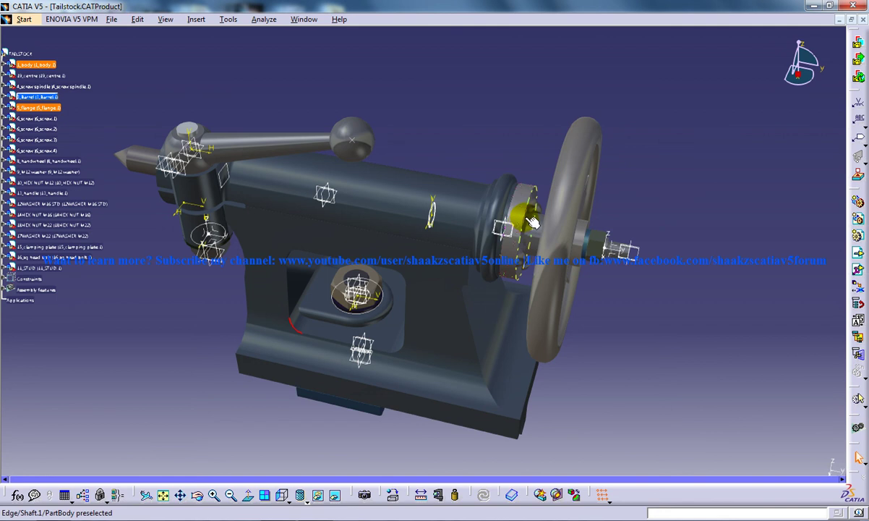
{"action": "middle_click_drag", "start_coordinate": [434, 219], "coordinate": [390, 181]}
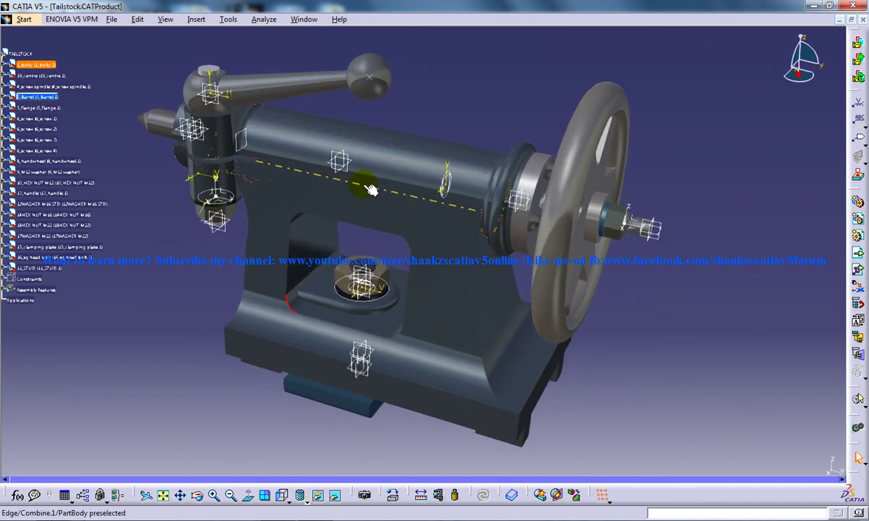
{"action": "middle_click_drag", "start_coordinate": [377, 217], "coordinate": [350, 165]}
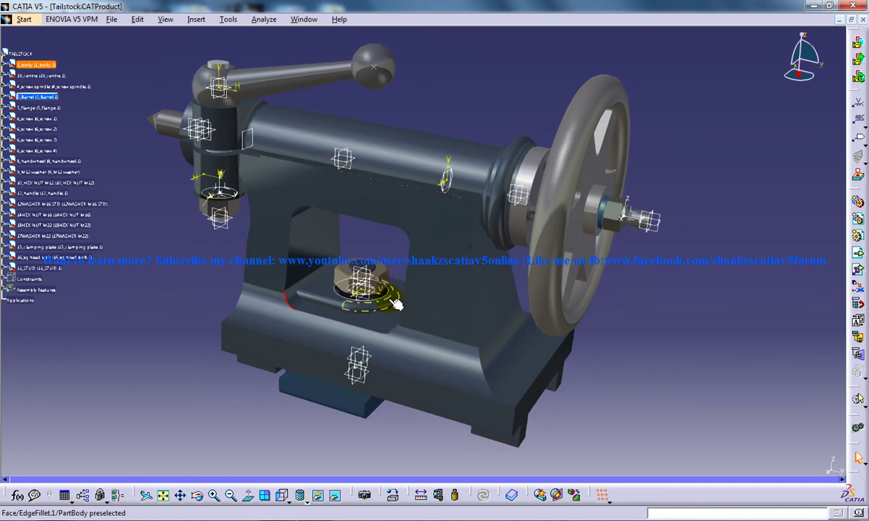
{"action": "middle_click_drag", "start_coordinate": [380, 210], "coordinate": [364, 194]}
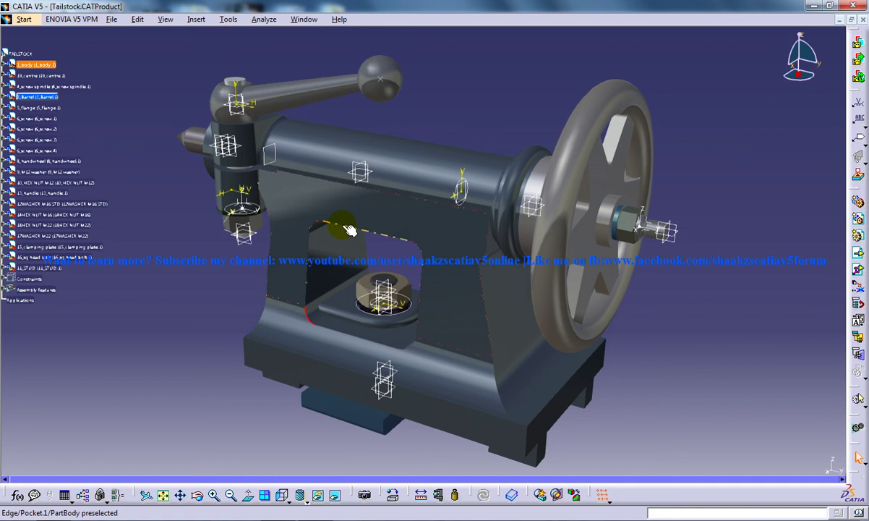
Pick a body edge and pan the tailstock slightly left into the final three-quarter view.
{"action": "left_click", "coordinate": [349, 230]}
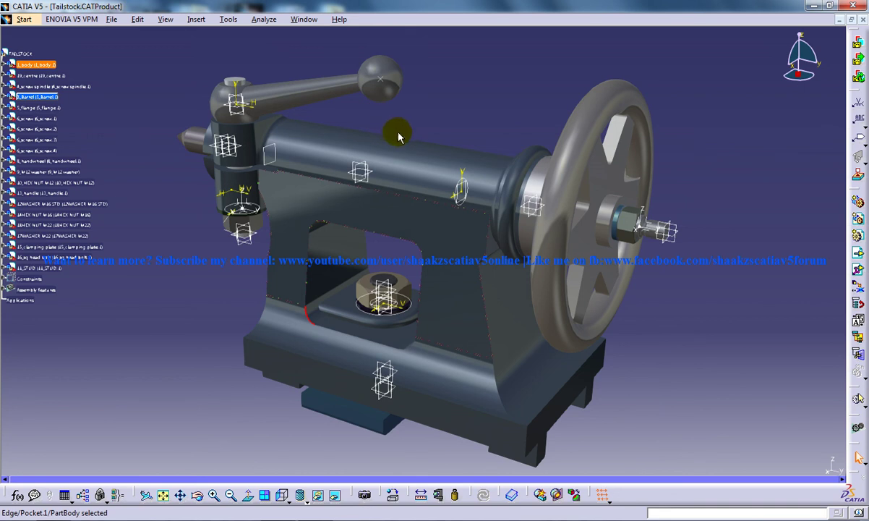
{"action": "middle_click_drag", "start_coordinate": [403, 132], "coordinate": [396, 136]}
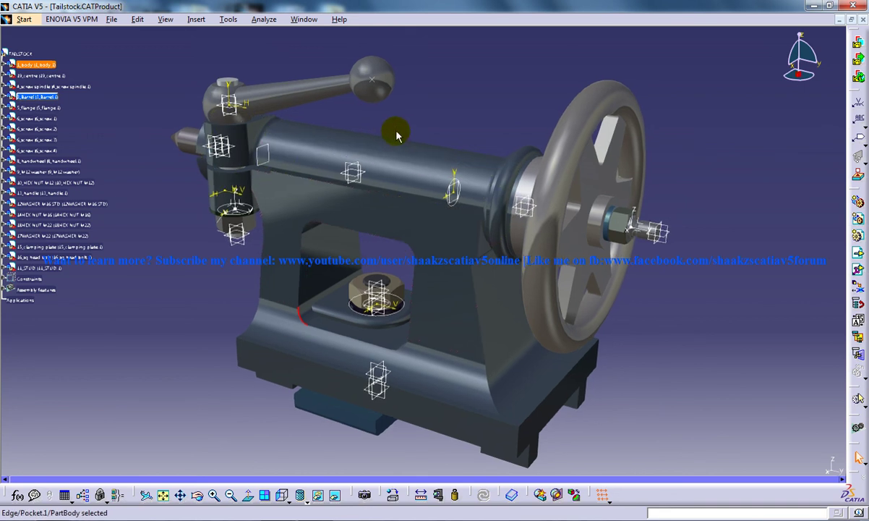